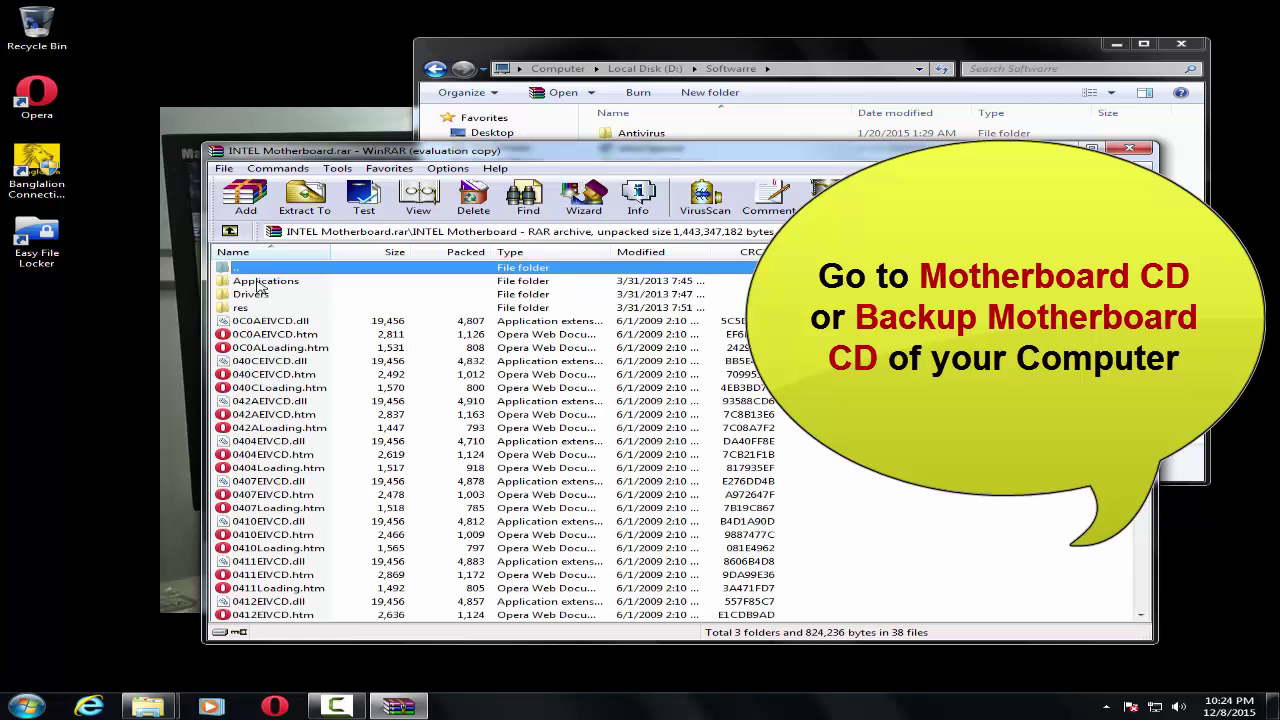
# Run EIVCD.exe from the INTEL Motherboard.rar archive and bring the Intel Express Installer to the front.
pyautogui.scroll(-5, 375, 388)
pyautogui.scroll(5, 375, 388)
pyautogui.scroll(-3, 302, 405)
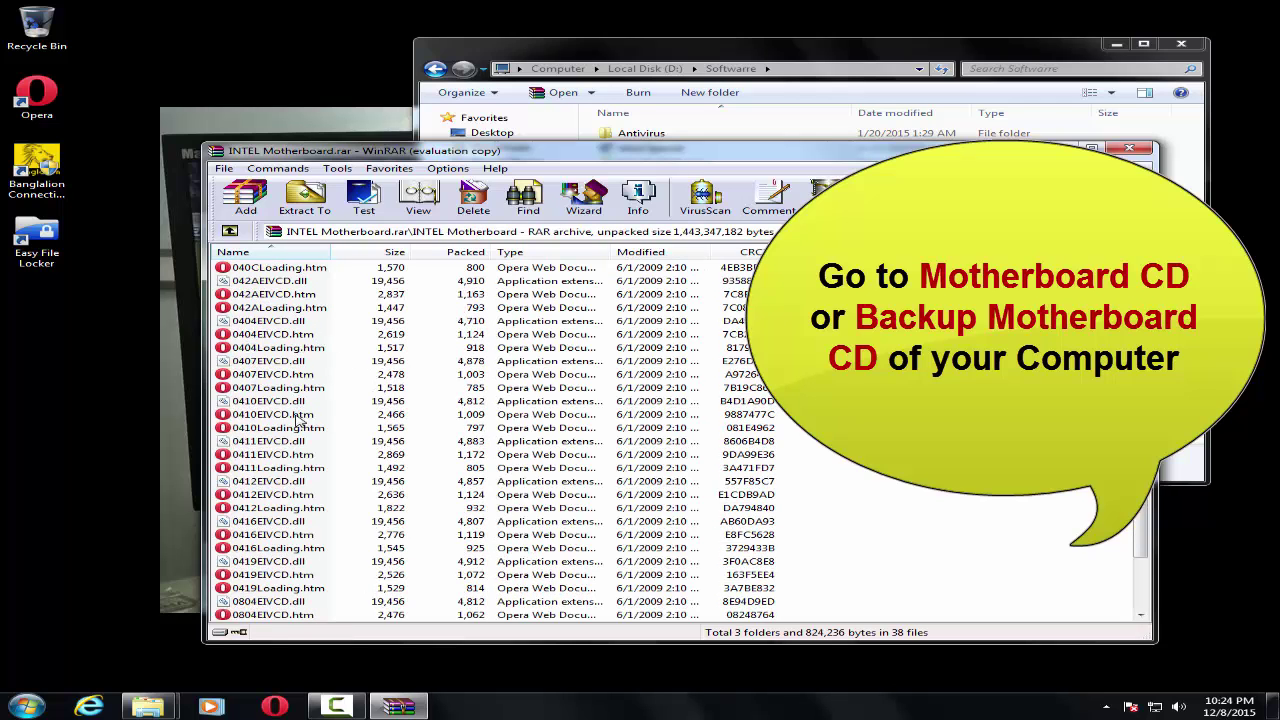
pyautogui.scroll(-2, 297, 420)
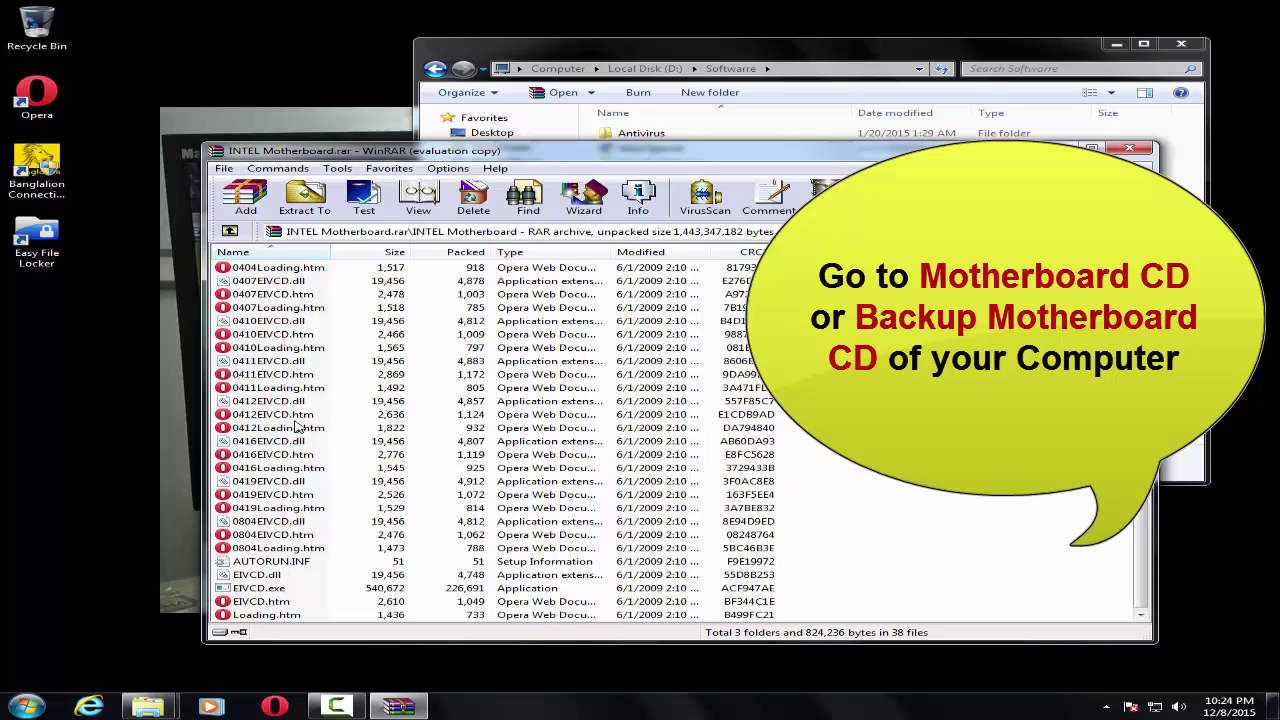
pyautogui.click(274, 590)
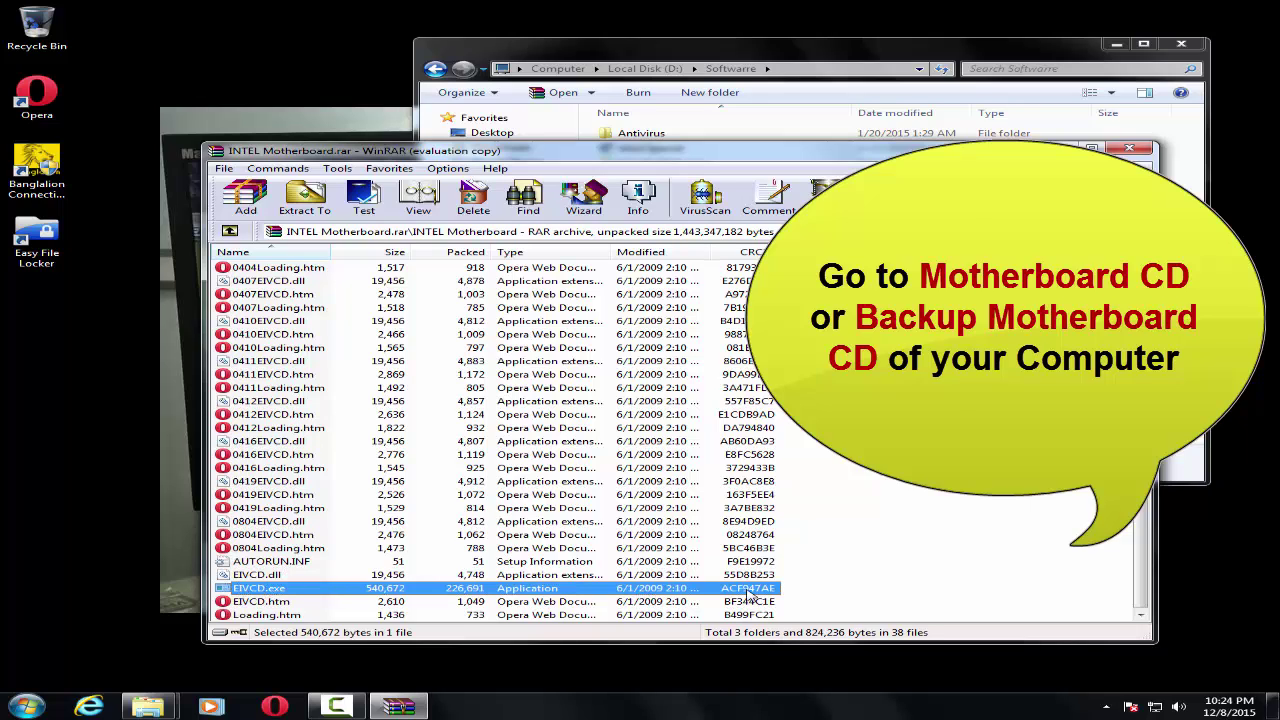
pyautogui.doubleClick(270, 592)
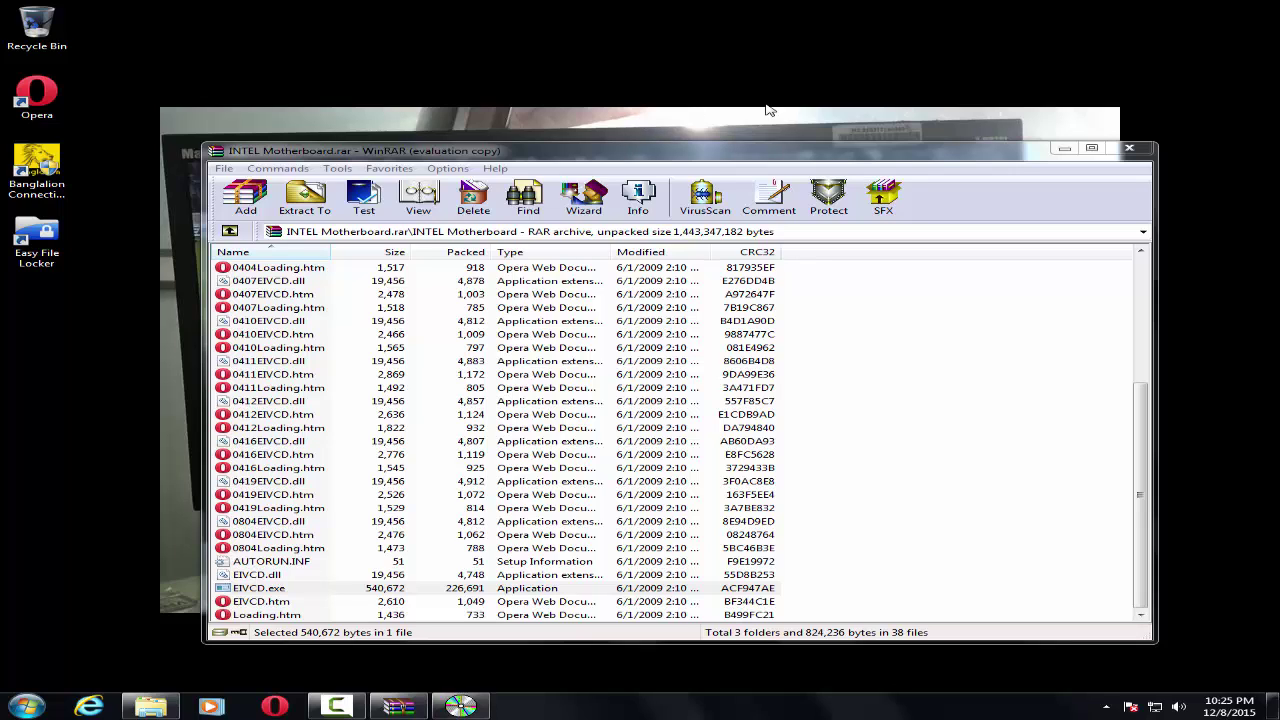
pyautogui.click(459, 706)
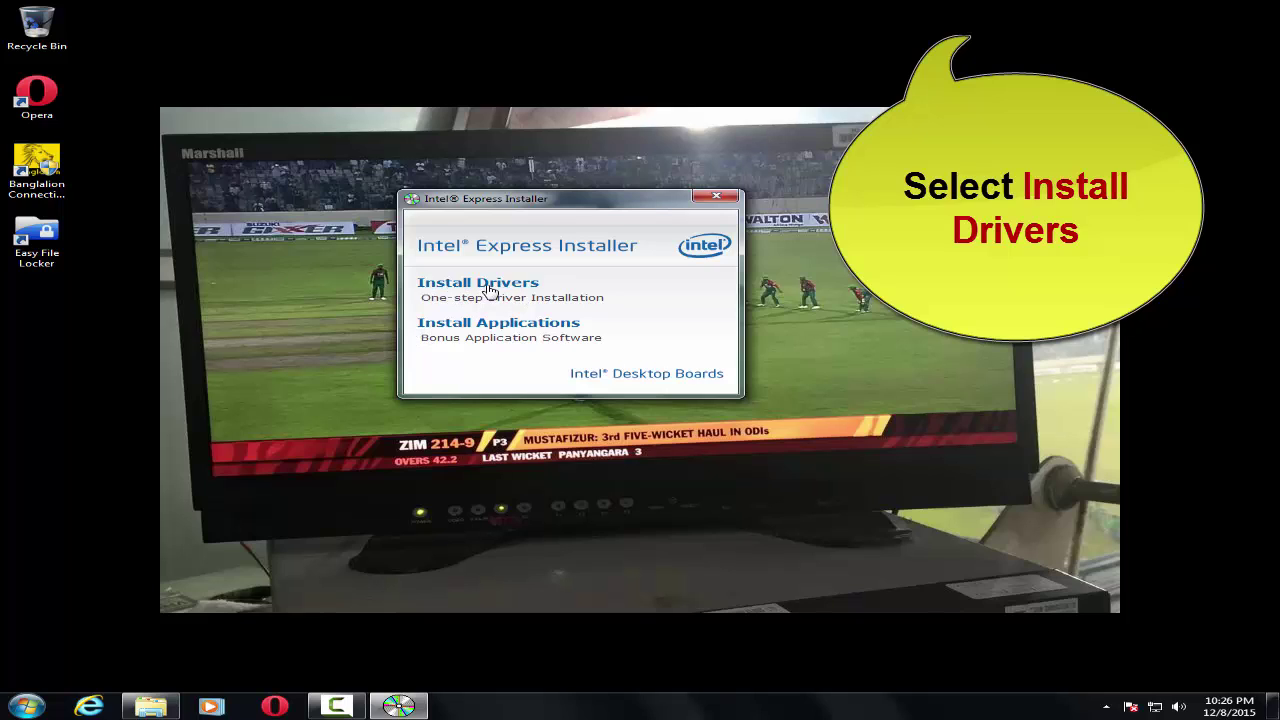
# Open the driver installation, deselect all drivers with the dependency changes accepted, and select the Realtek Audio Driver.
pyautogui.click(489, 289)
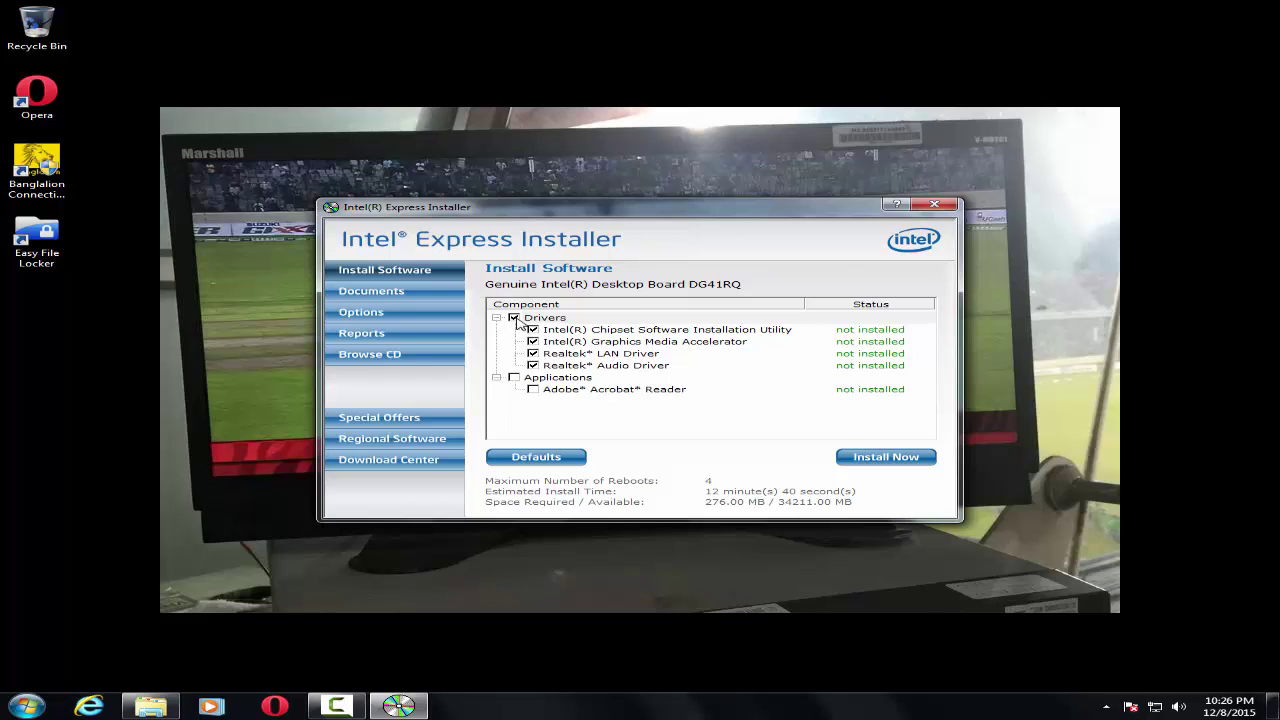
pyautogui.click(514, 318)
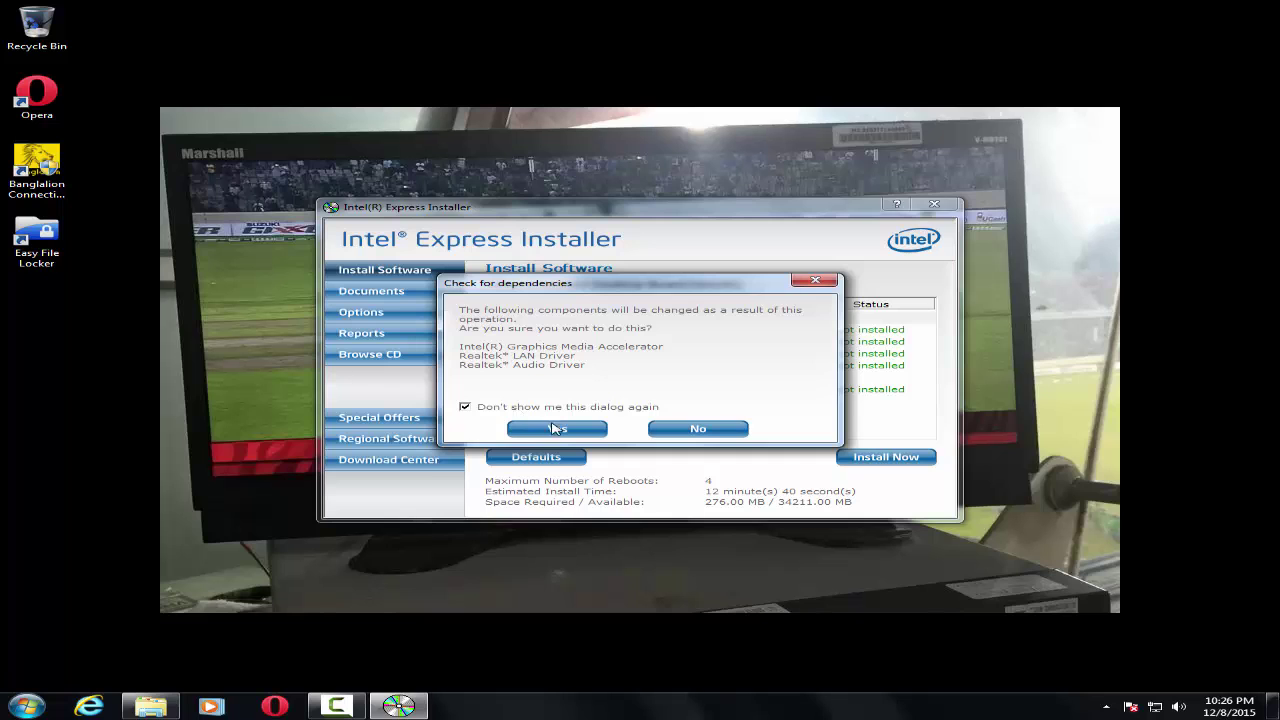
pyautogui.click(554, 428)
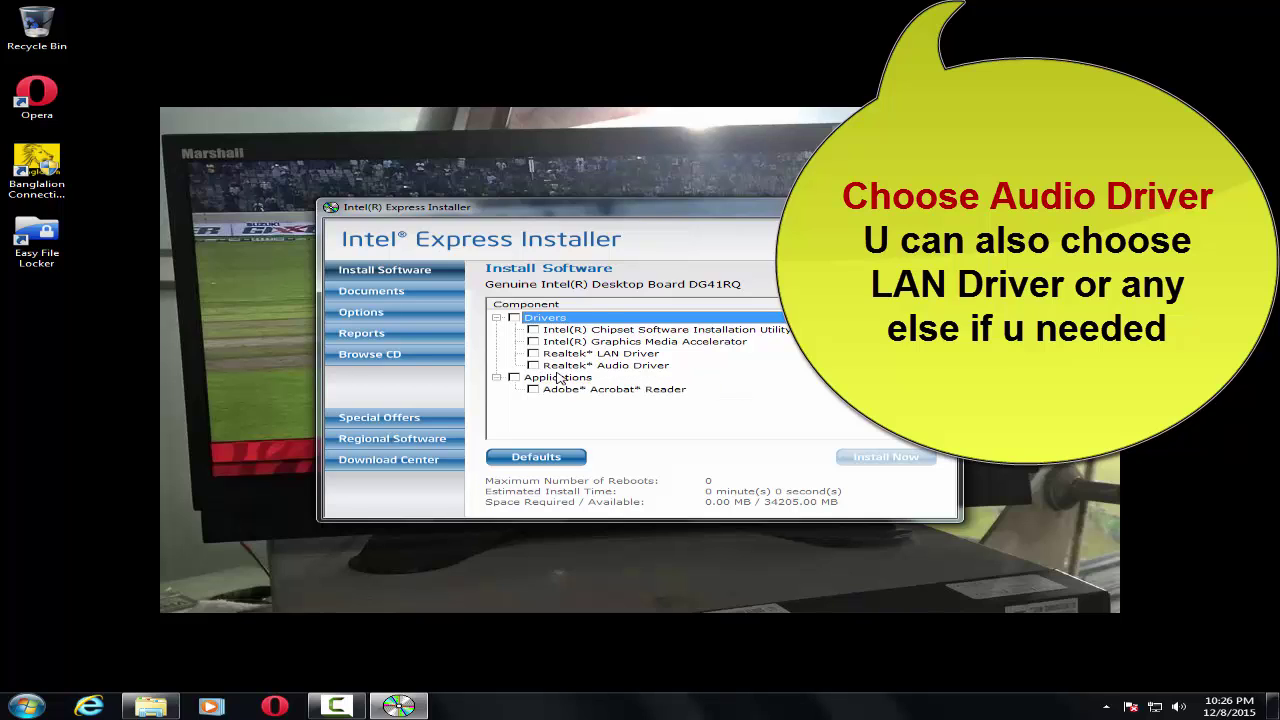
pyautogui.click(570, 367)
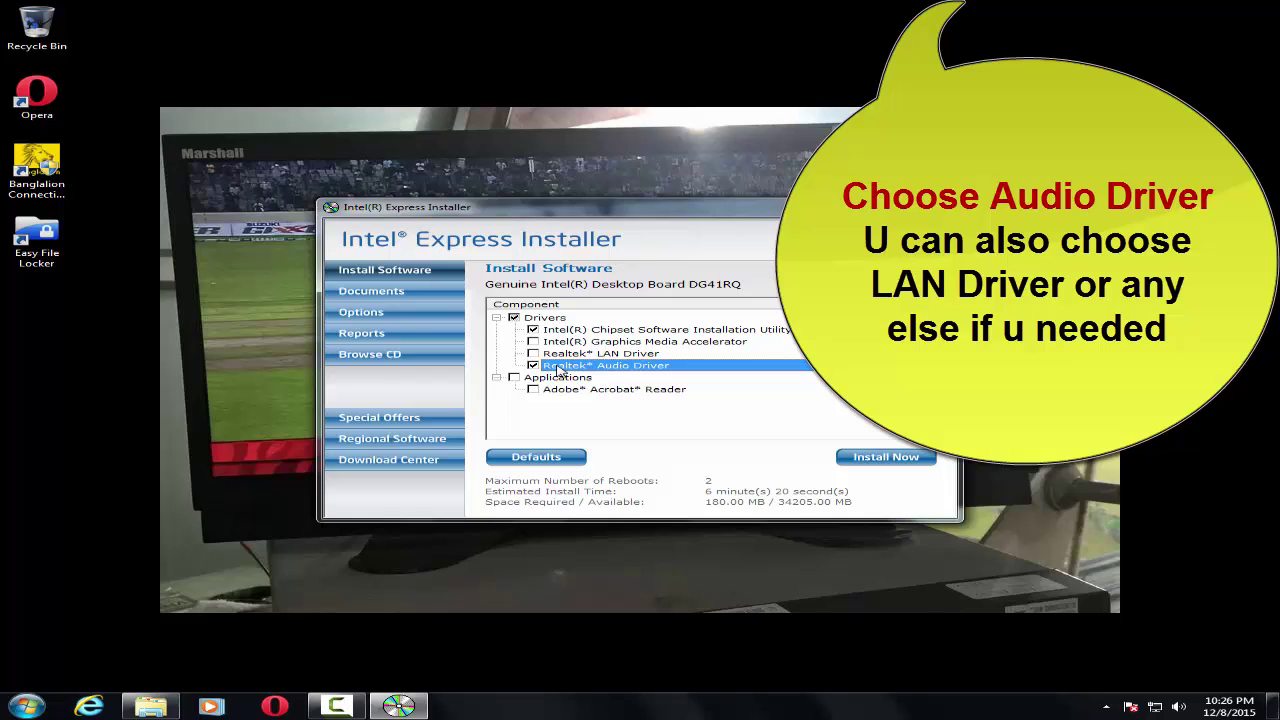
# Start the installation with the automatic logon fields left blank and accept the Intel software license agreement.
pyautogui.click(872, 458)
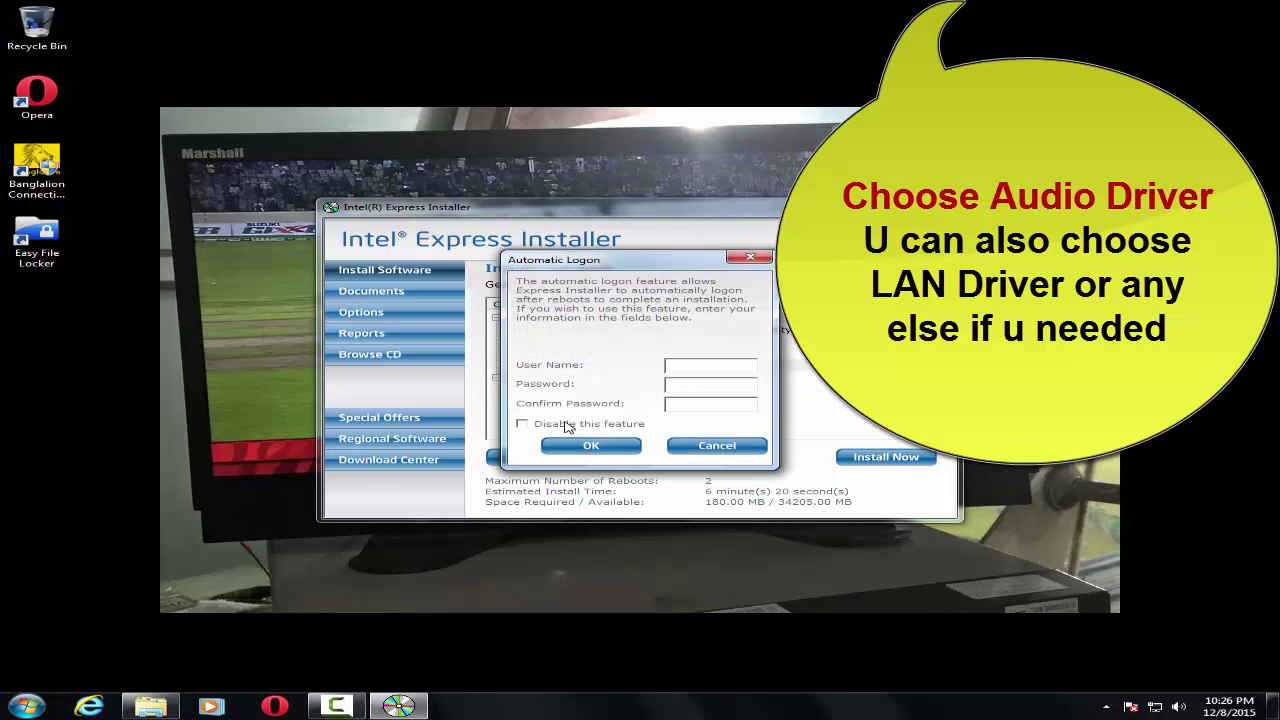
pyautogui.click(586, 447)
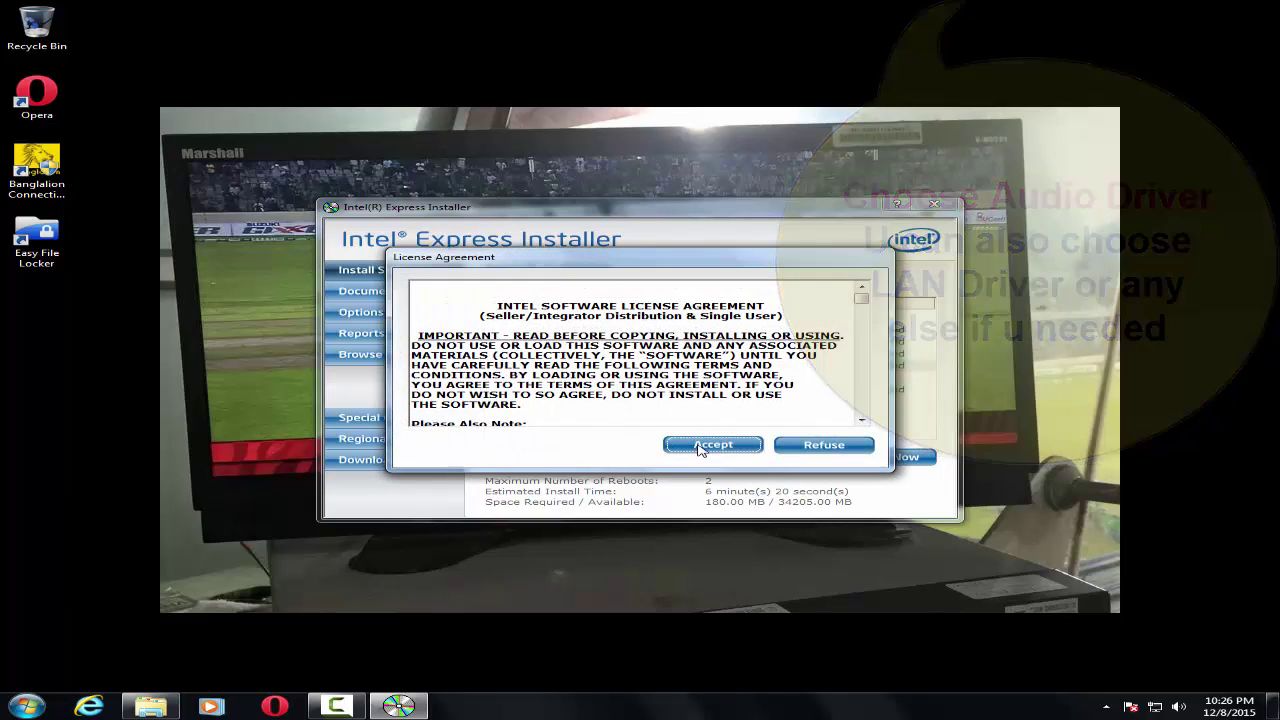
pyautogui.click(698, 451)
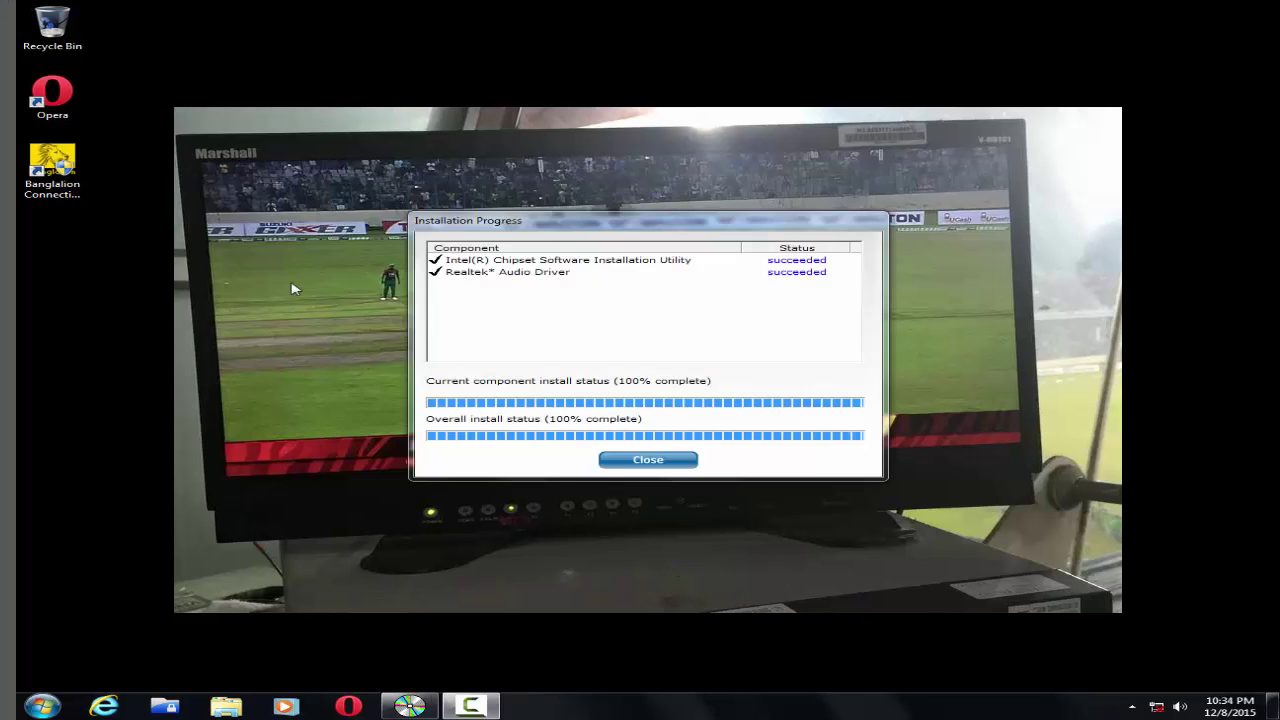
pyautogui.rightClick(292, 289)
pyautogui.click(312, 322)
pyautogui.rightClick(314, 321)
pyautogui.click(333, 364)
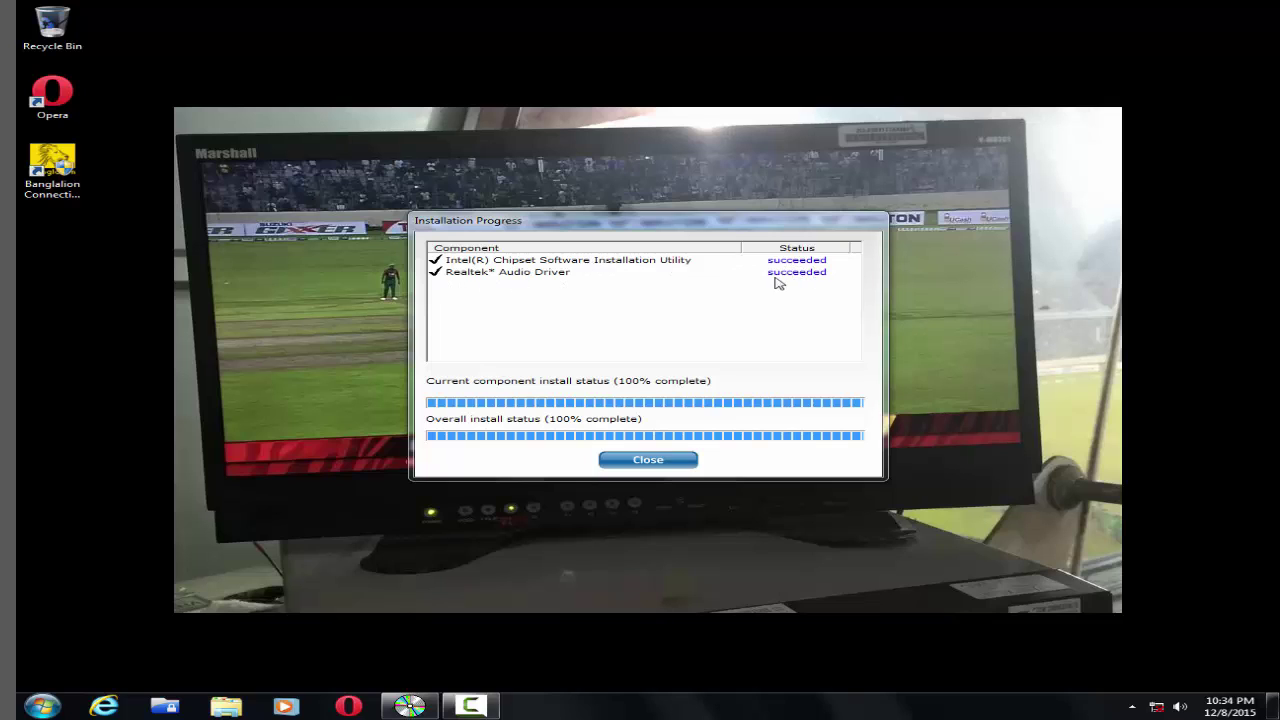
# Close the installation progress report and both Intel Express Installer windows.
pyautogui.click(650, 460)
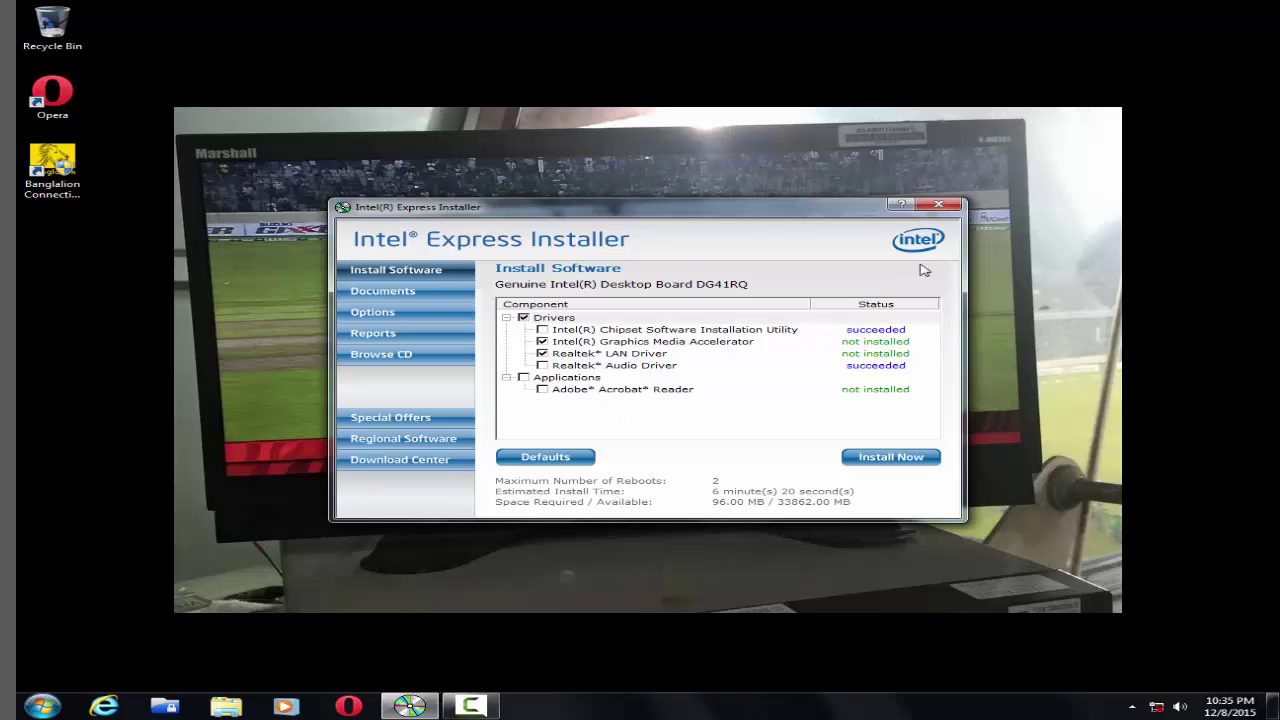
pyautogui.click(944, 207)
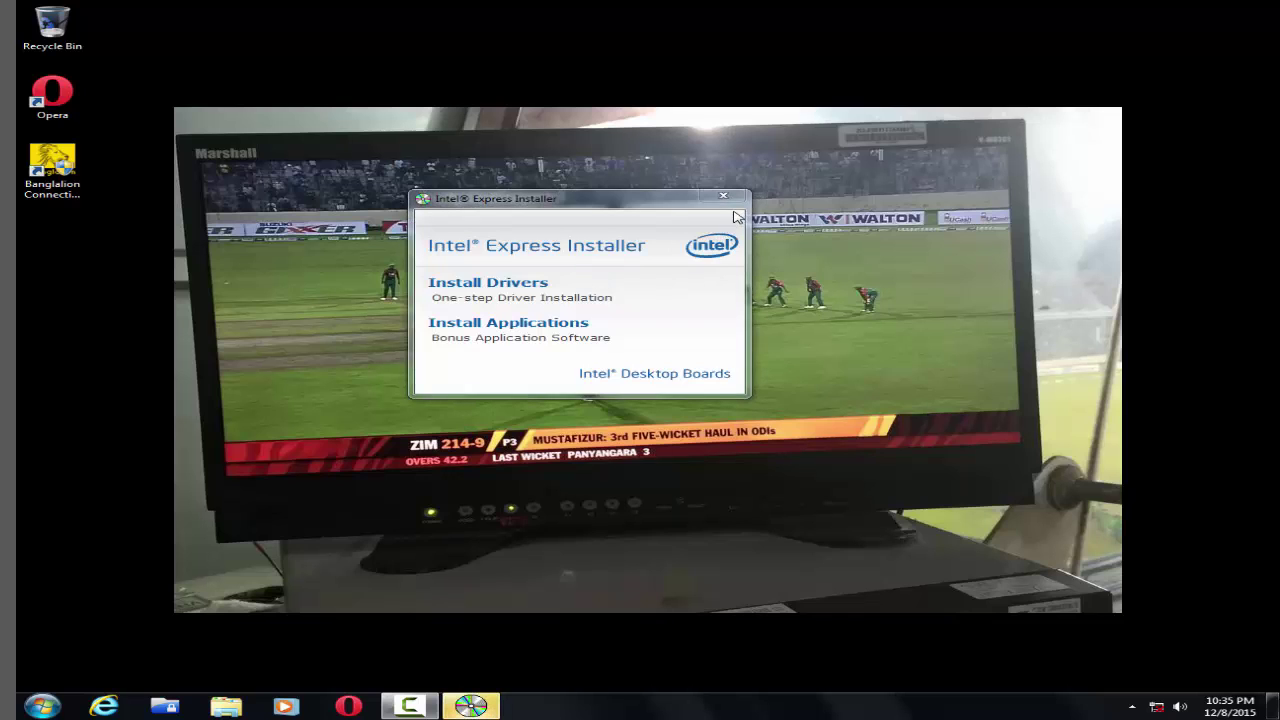
pyautogui.click(725, 197)
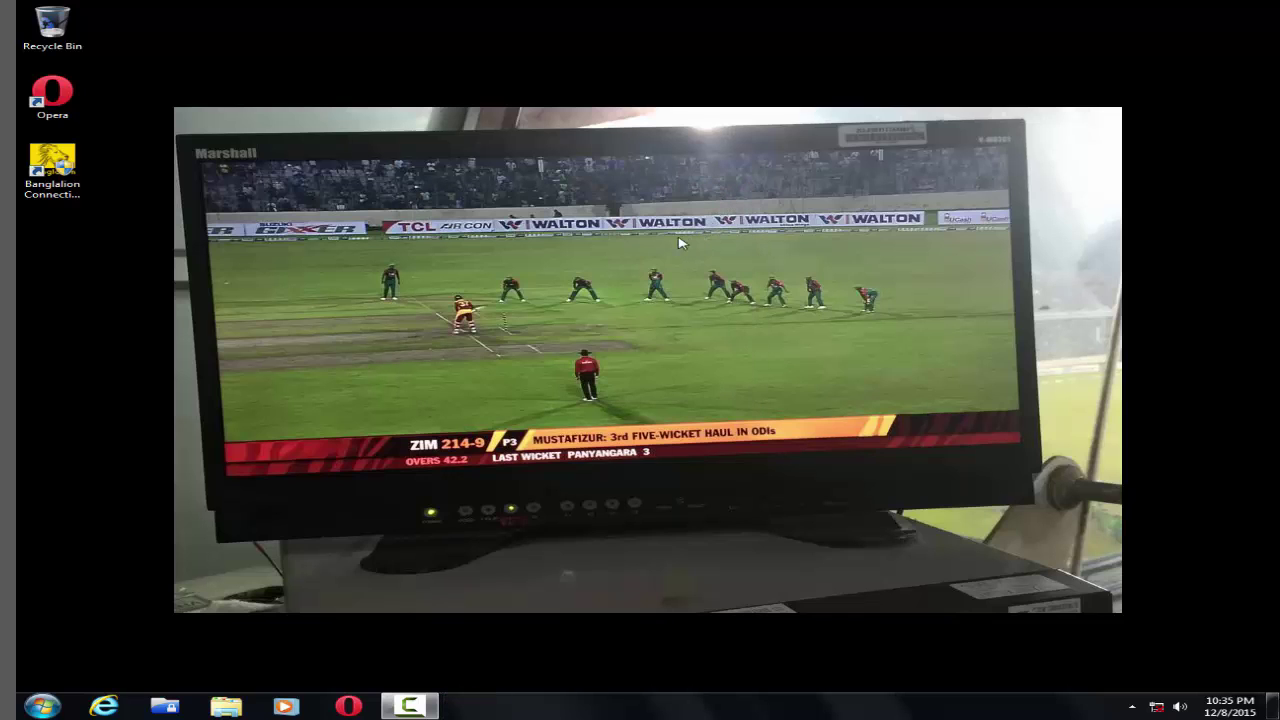
pyautogui.rightClick(678, 243)
pyautogui.click(710, 275)
pyautogui.rightClick(707, 277)
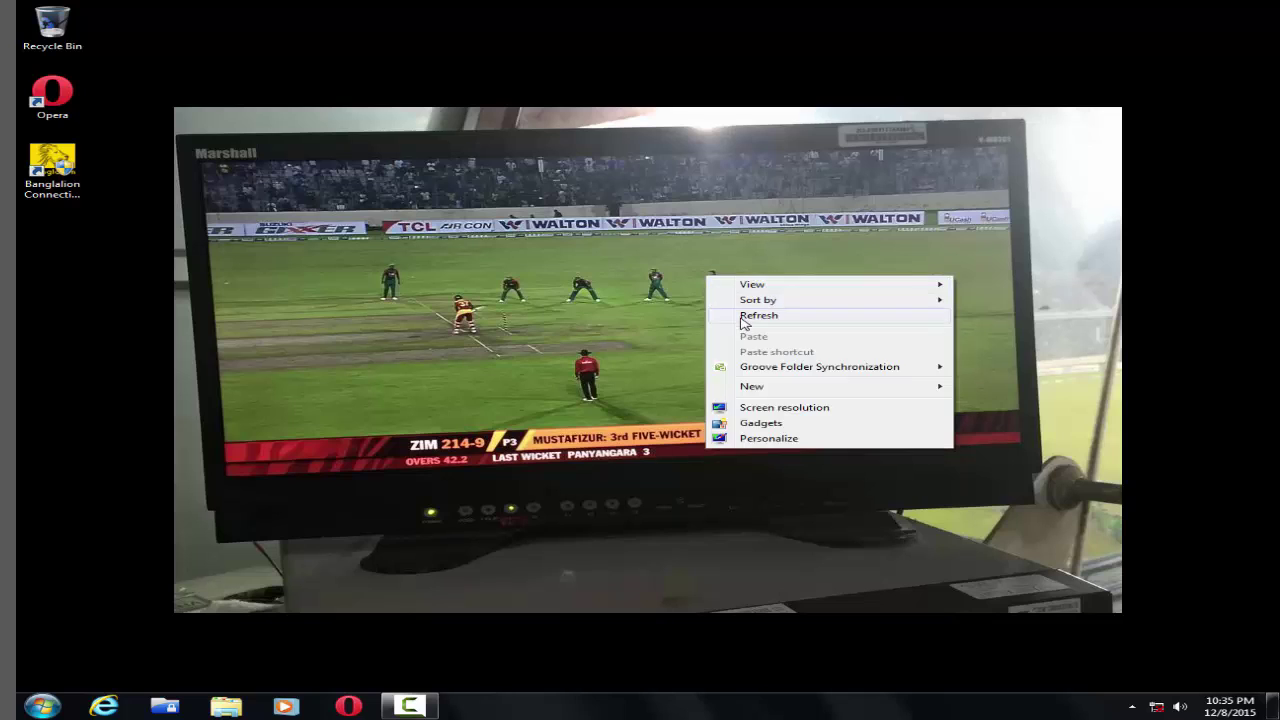
pyautogui.click(744, 318)
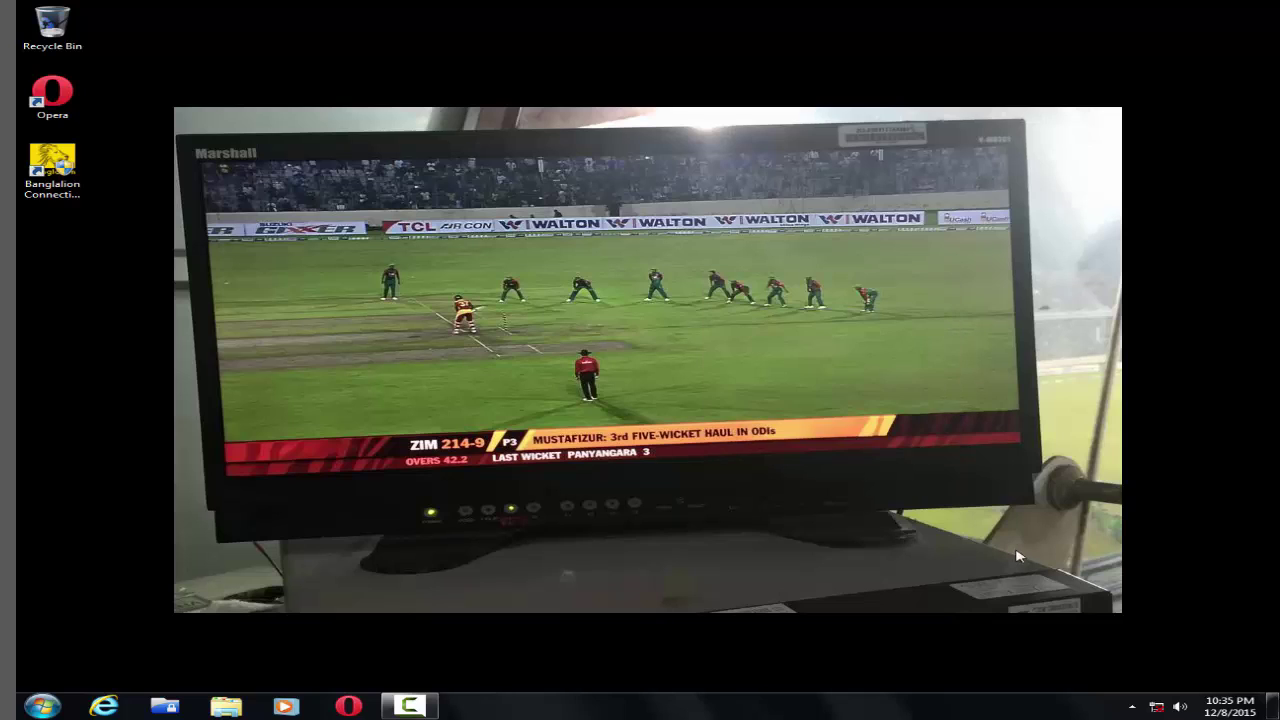
# Open the Realtek HD Audio Manager from the hidden tray icons and review the Digital Output, Speakers and FrontMic settings.
pyautogui.click(1132, 707)
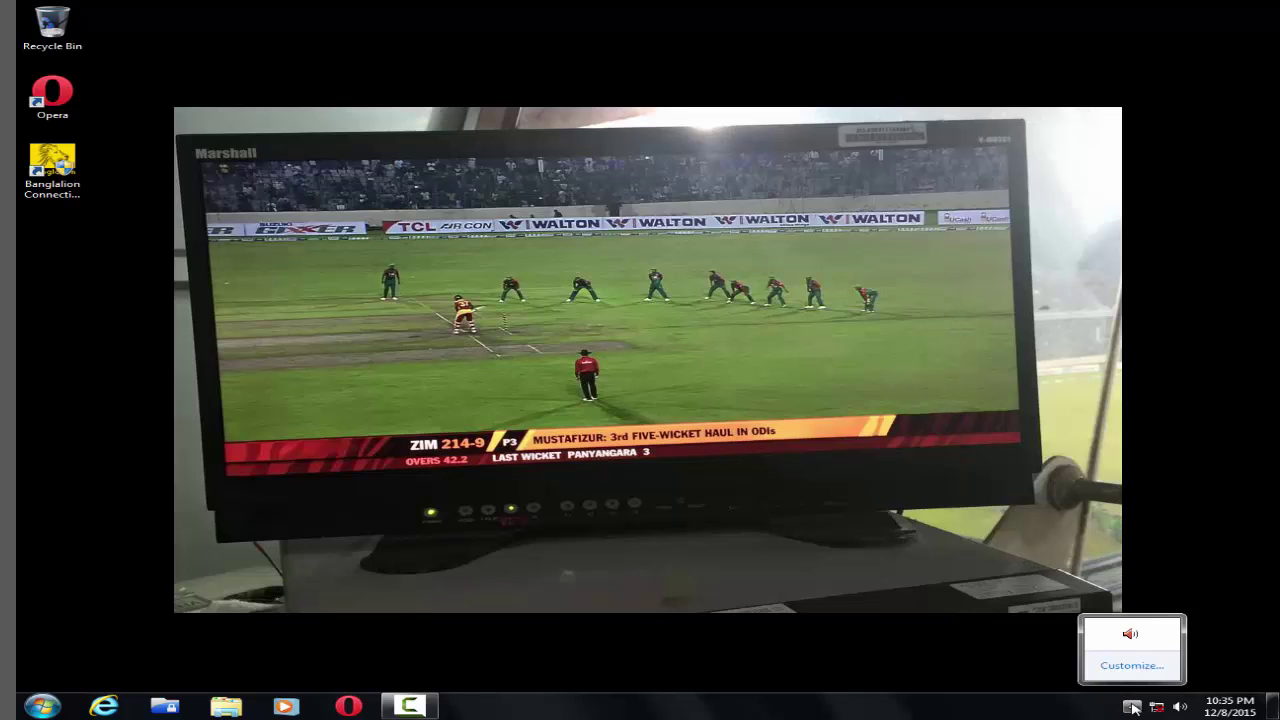
pyautogui.doubleClick(1130, 636)
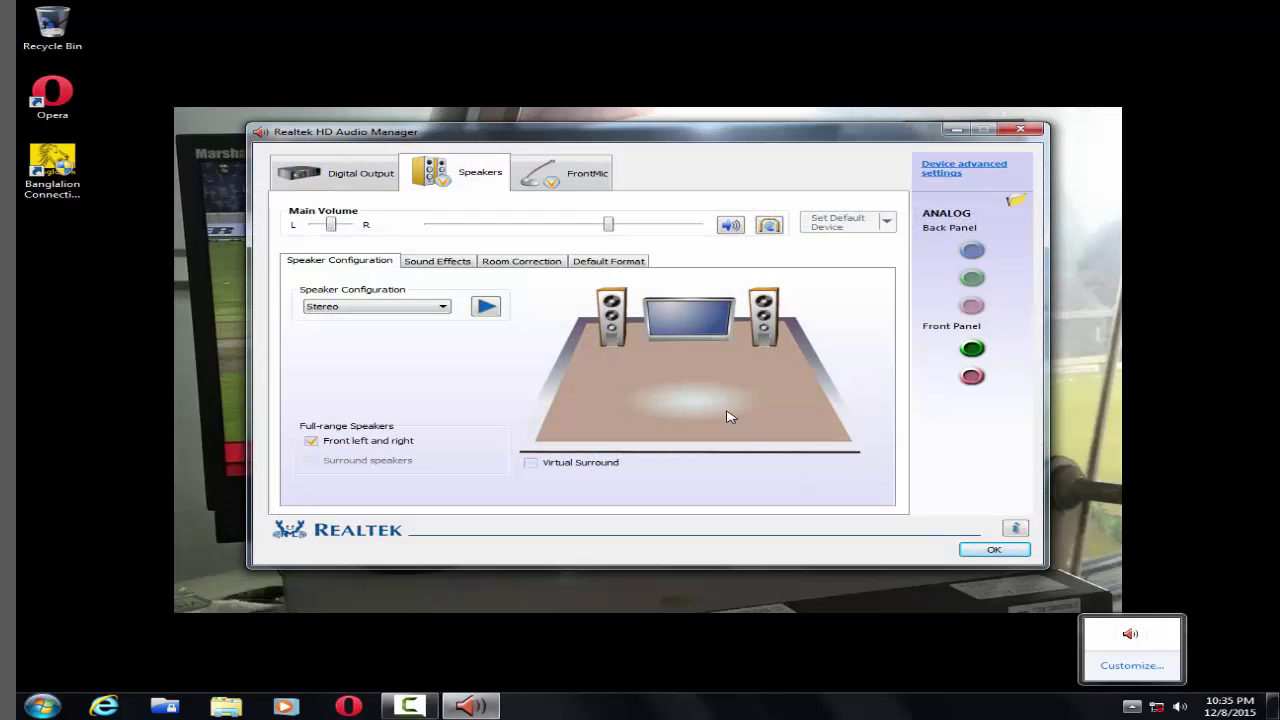
pyautogui.click(361, 184)
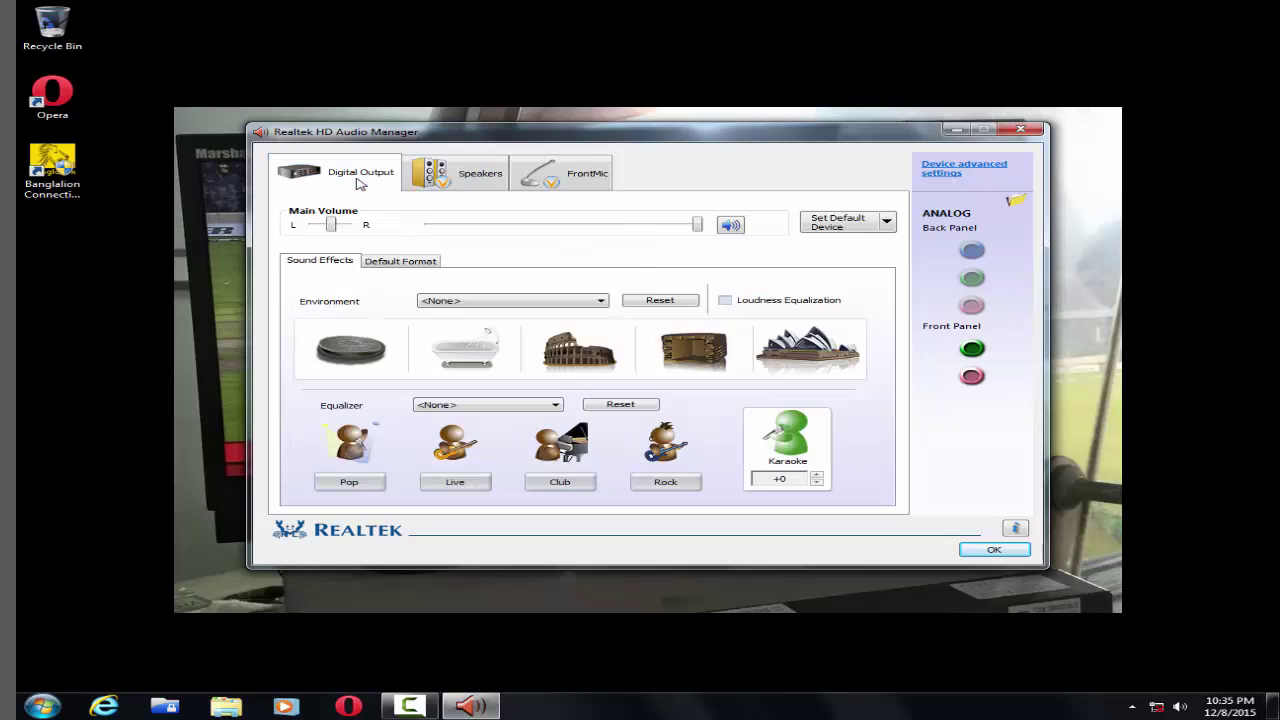
pyautogui.click(440, 184)
pyautogui.click(552, 178)
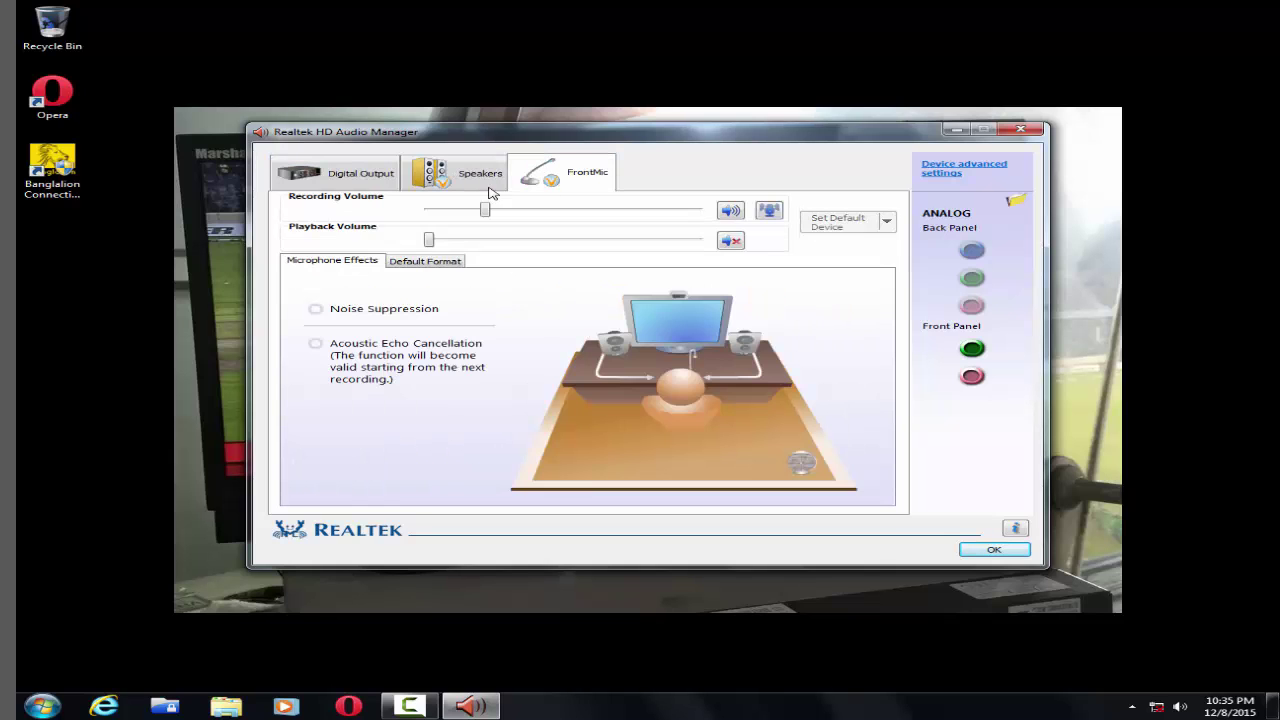
# Raise the speakers' main volume slightly and switch off the highlighted option beside the speaker mute control.
pyautogui.click(466, 186)
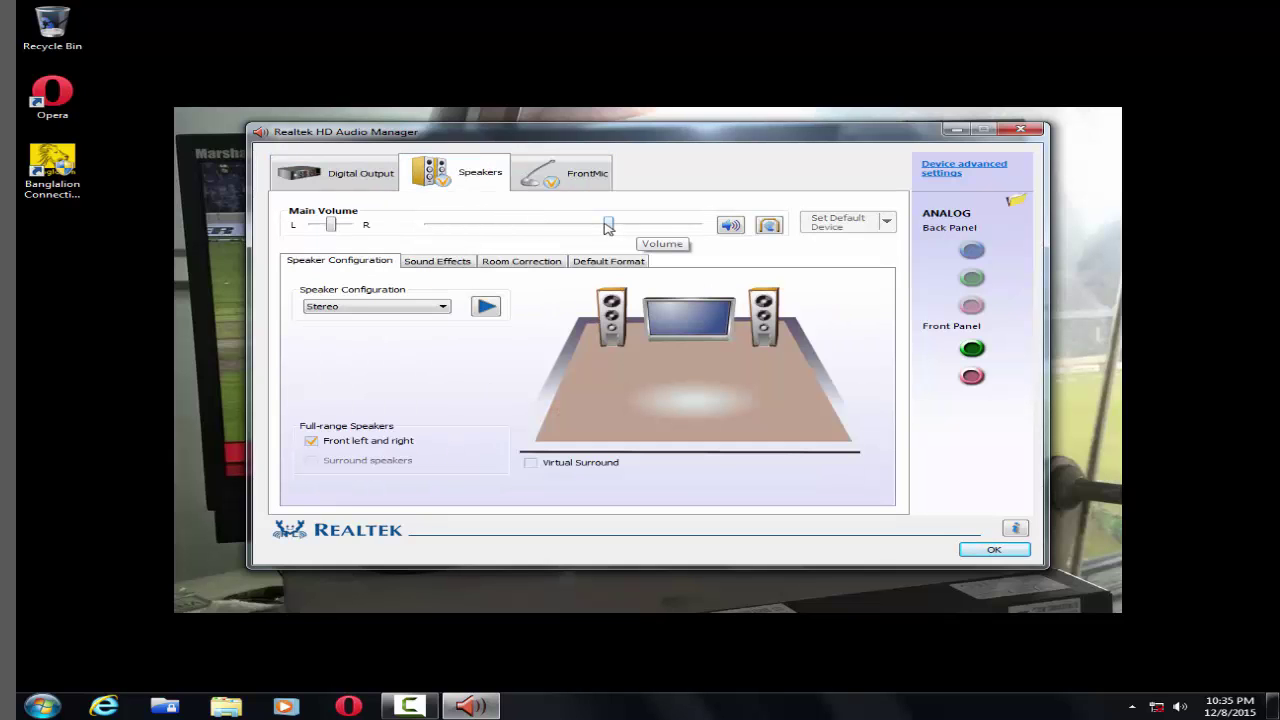
pyautogui.moveTo(607, 227); pyautogui.dragTo(626, 227)
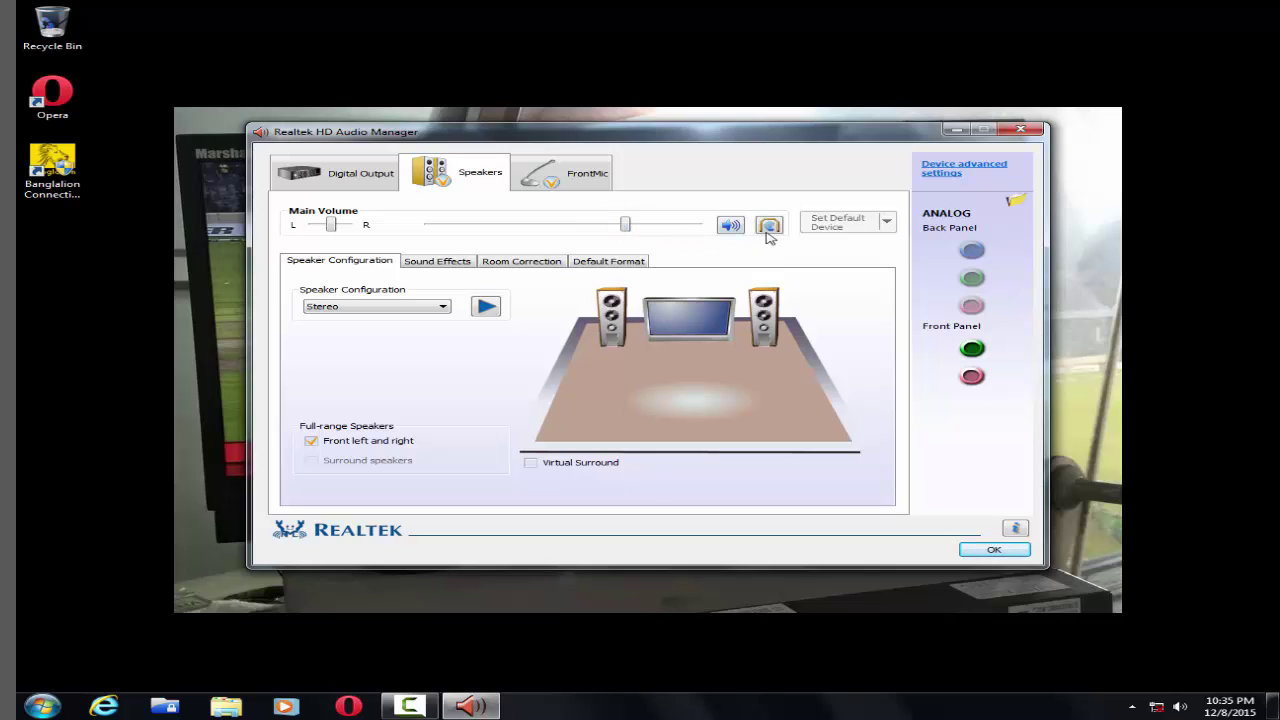
pyautogui.click(769, 227)
# Try the Room environment and the Bass equalizer preset in the speakers' sound effects.
pyautogui.click(446, 265)
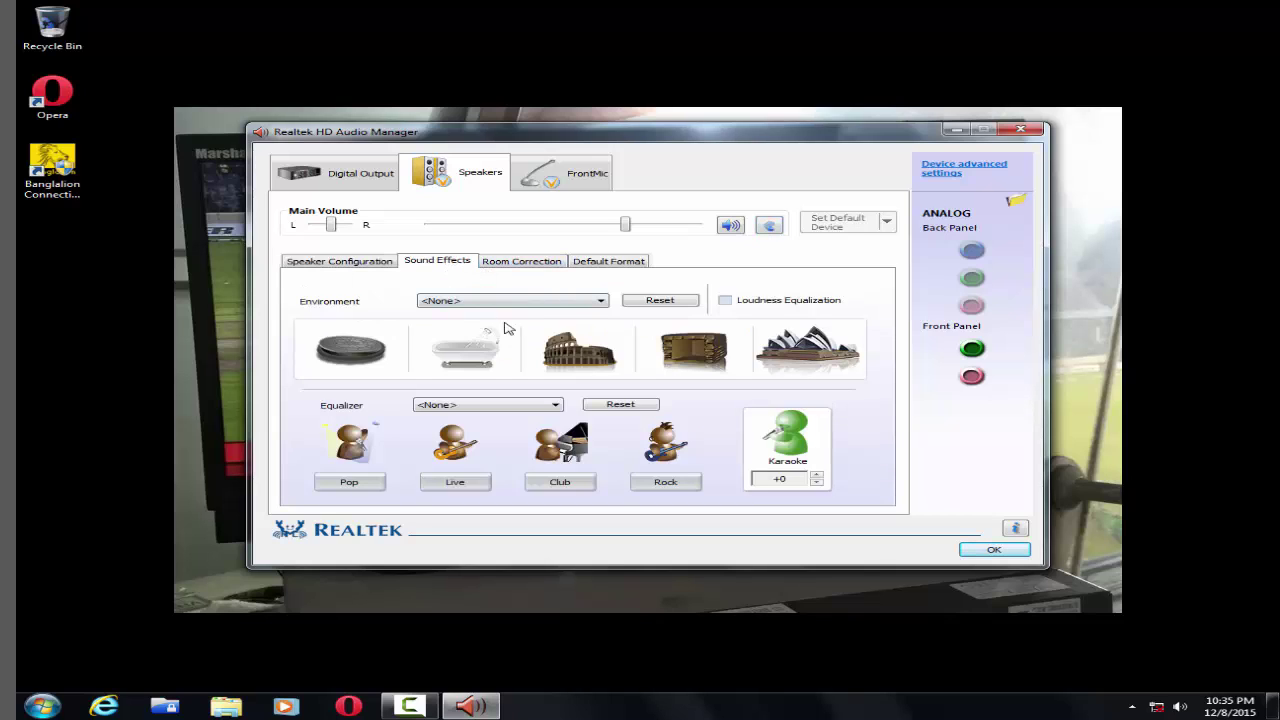
pyautogui.click(566, 305)
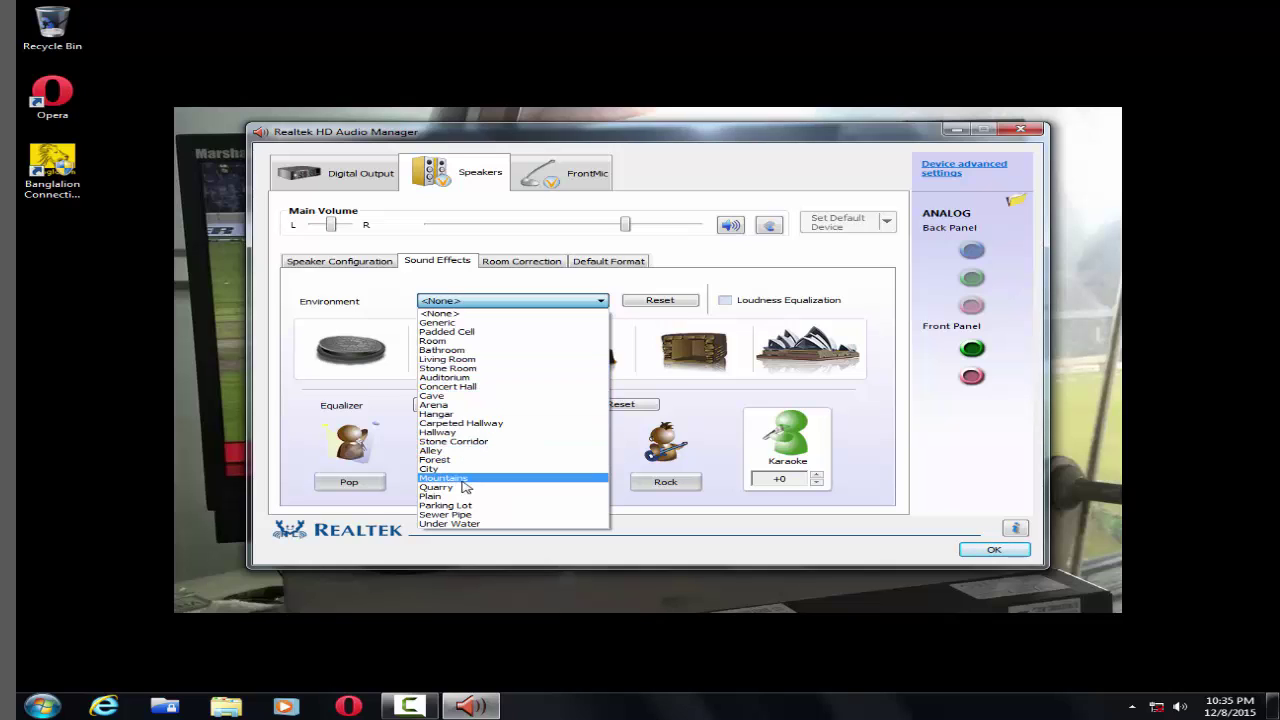
pyautogui.click(470, 341)
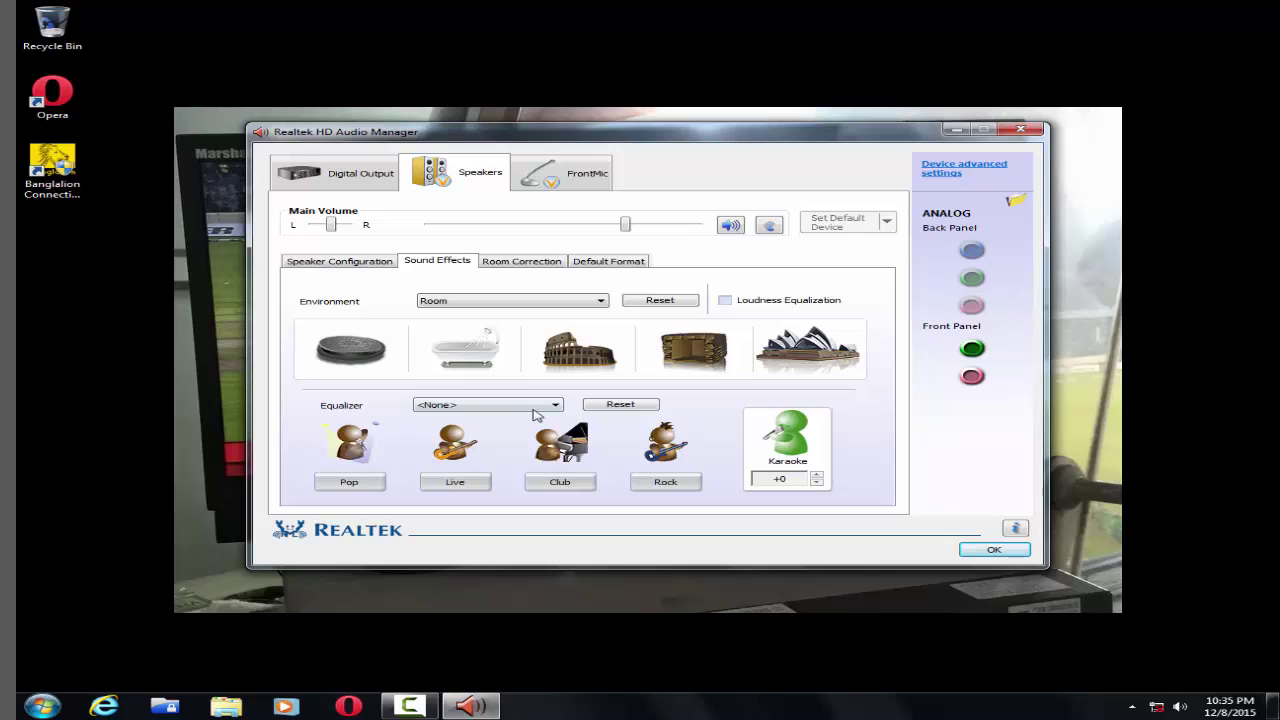
pyautogui.click(541, 408)
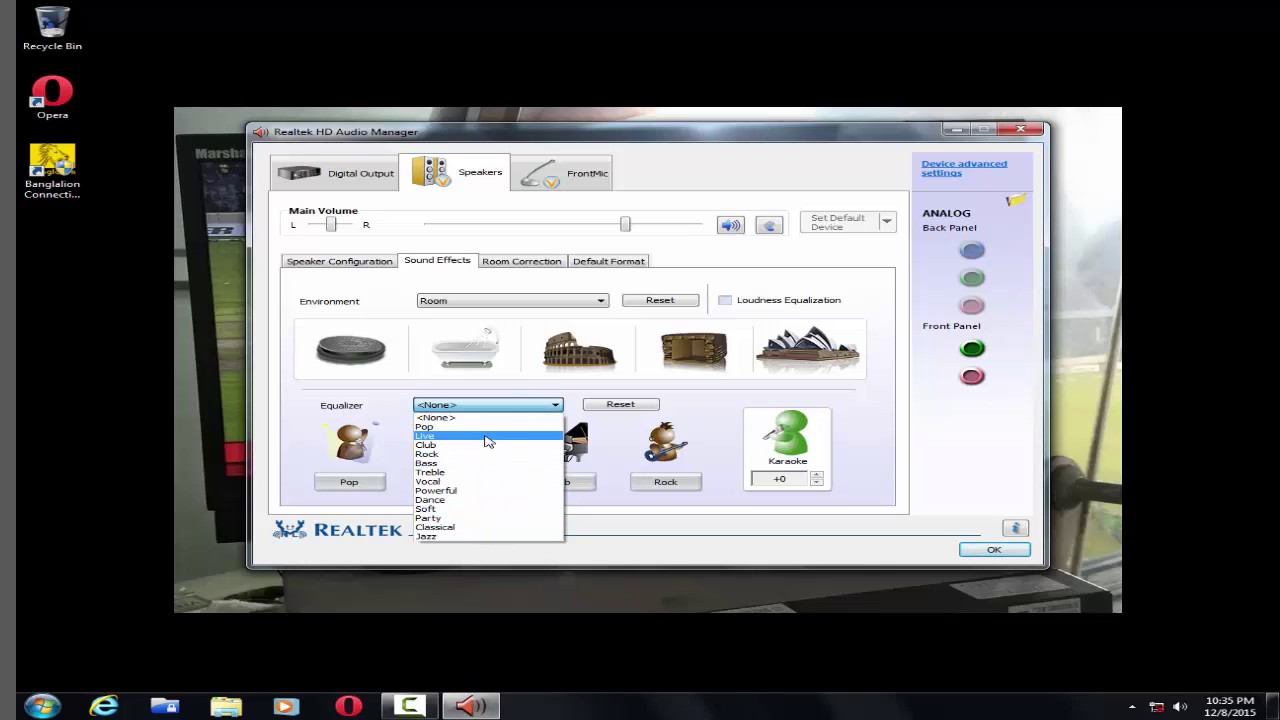
pyautogui.click(478, 464)
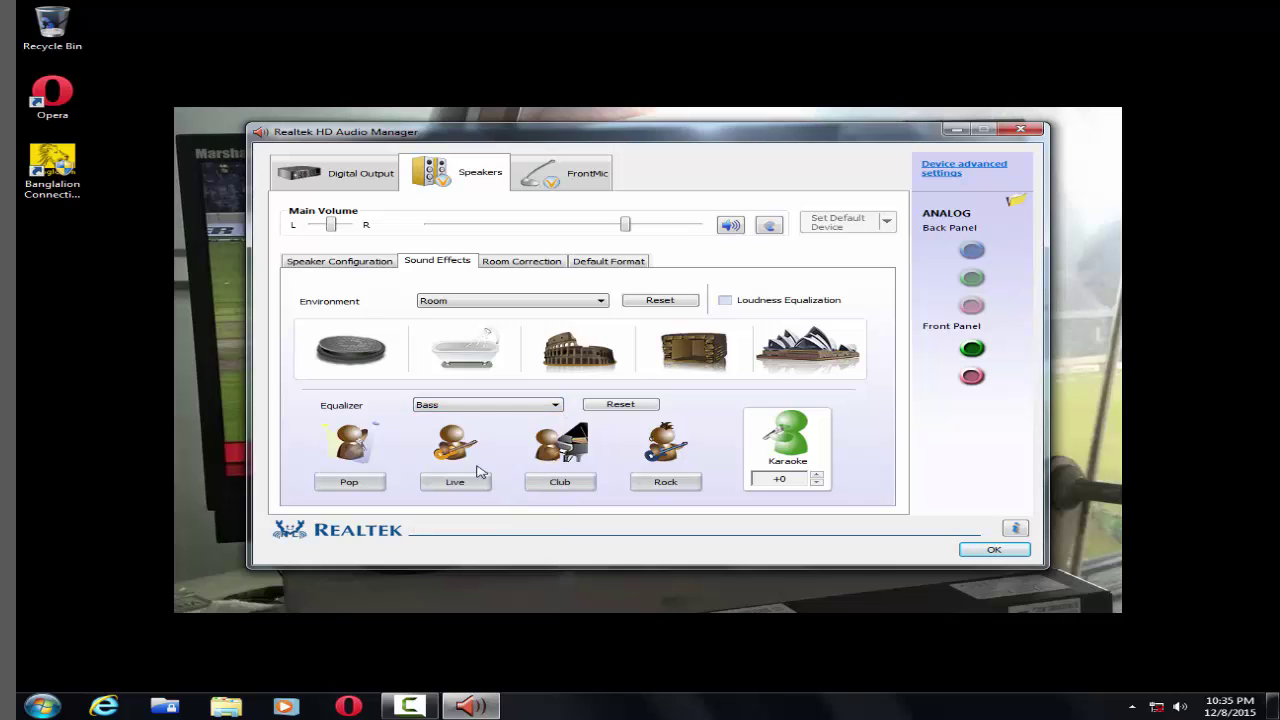
# Set the speakers' equalizer and environment to None and confirm the audio settings.
pyautogui.click(530, 405)
pyautogui.click(527, 419)
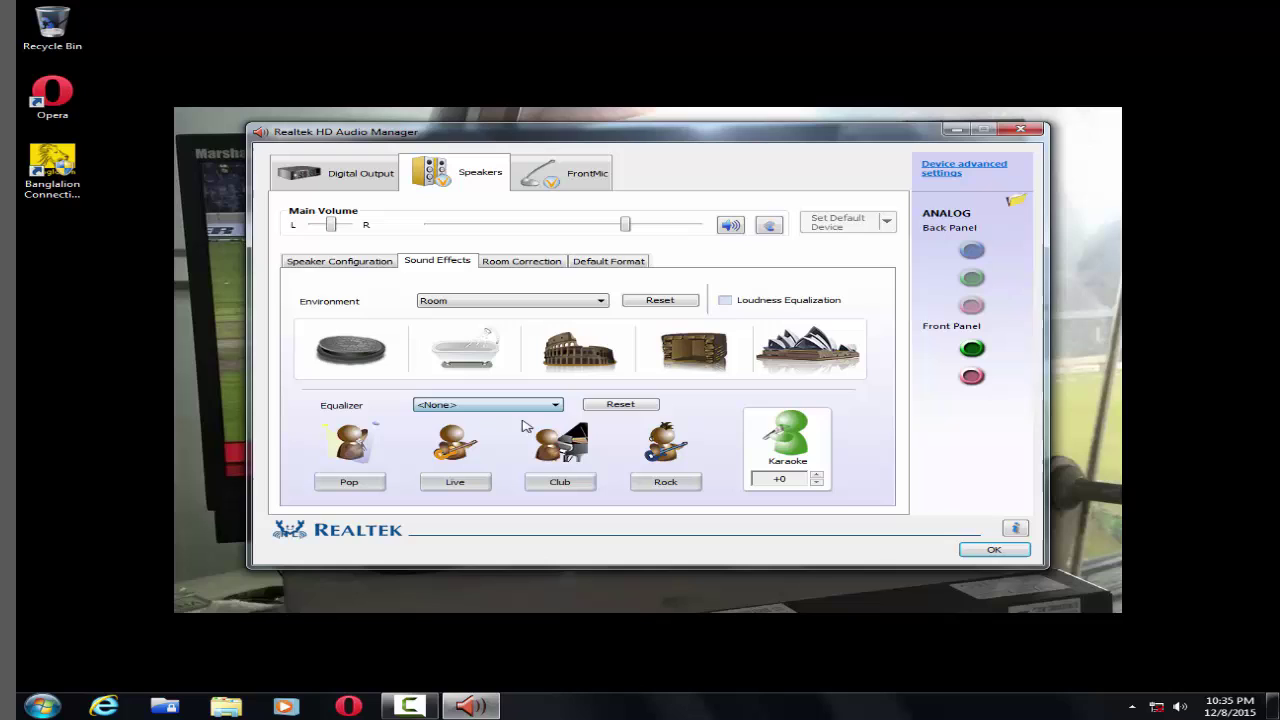
pyautogui.click(600, 302)
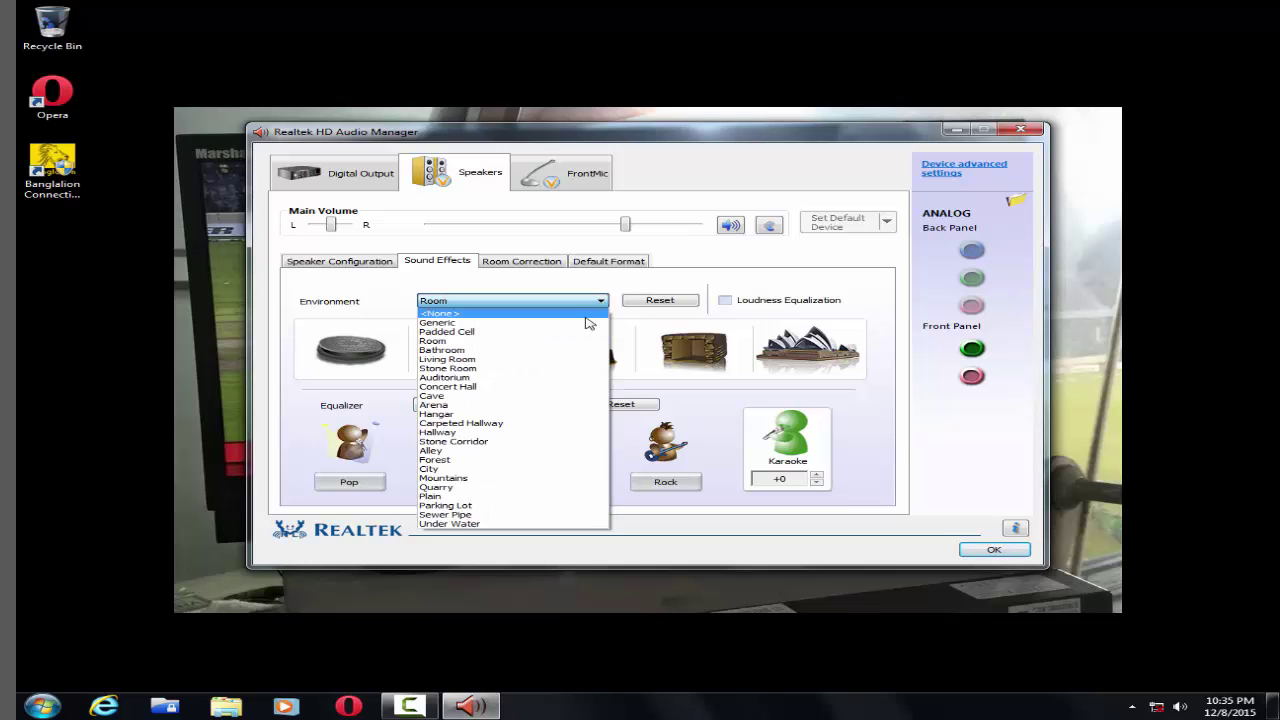
pyautogui.click(588, 313)
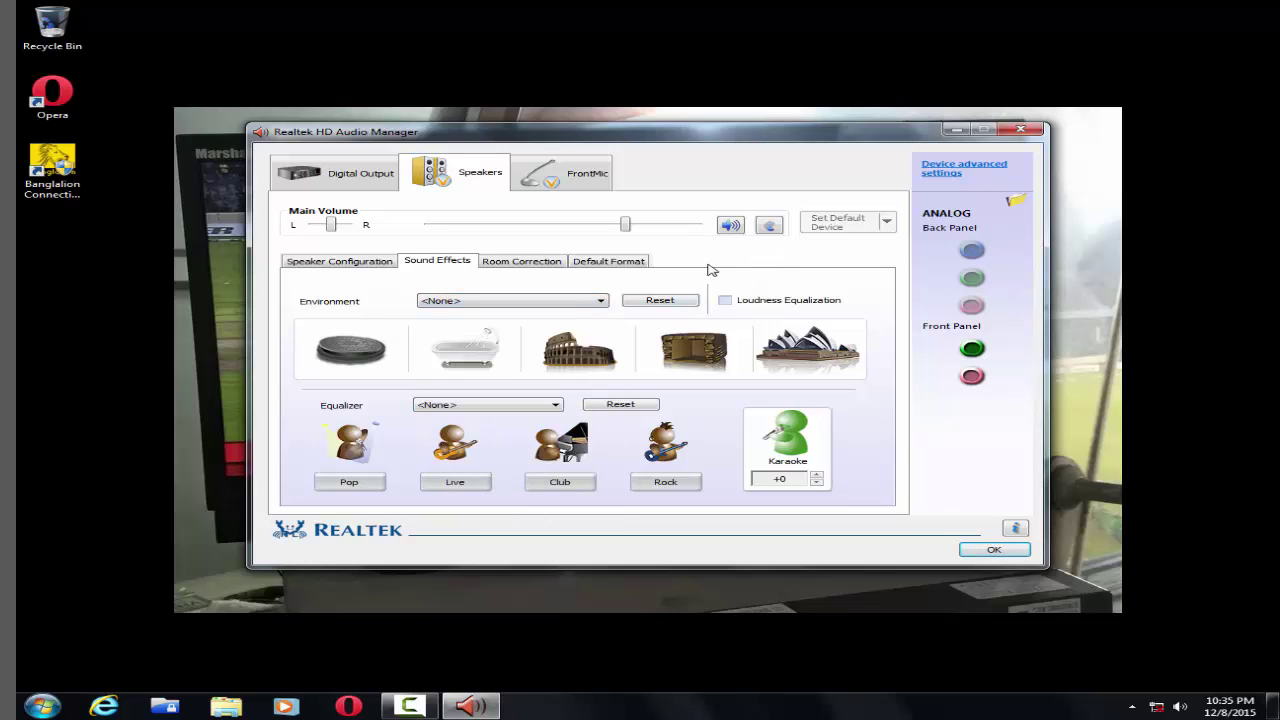
pyautogui.click(994, 551)
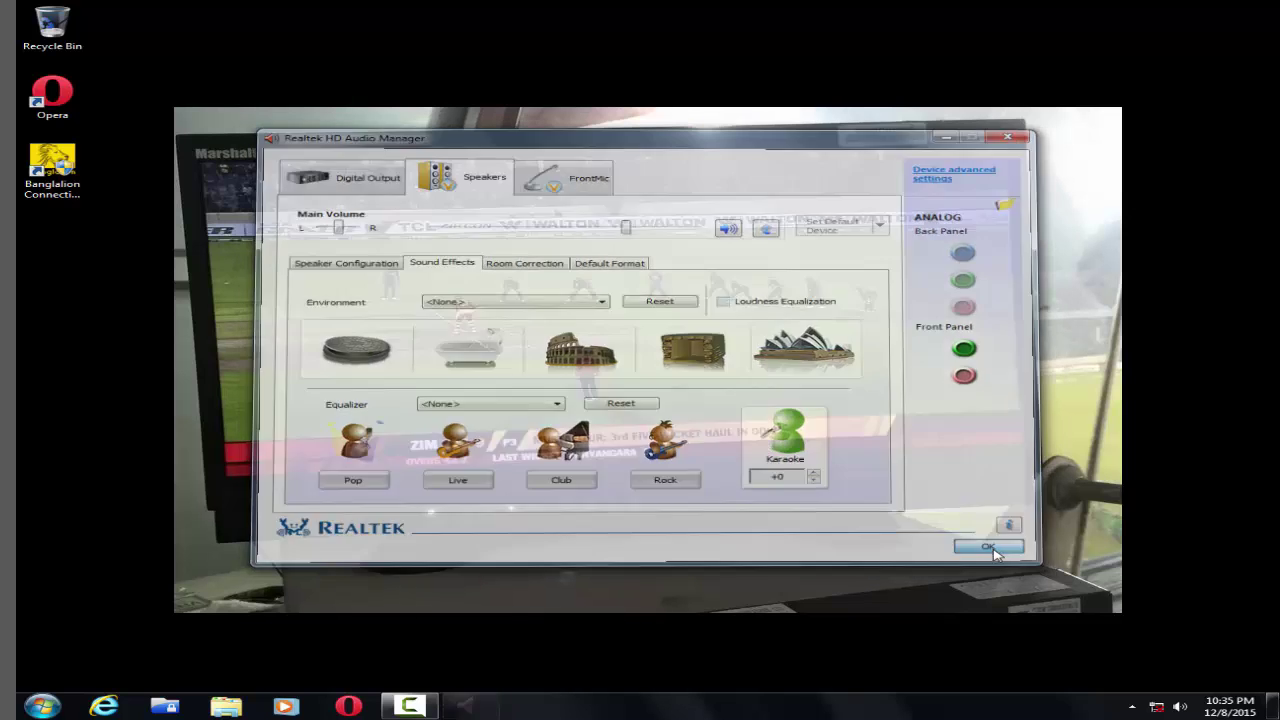